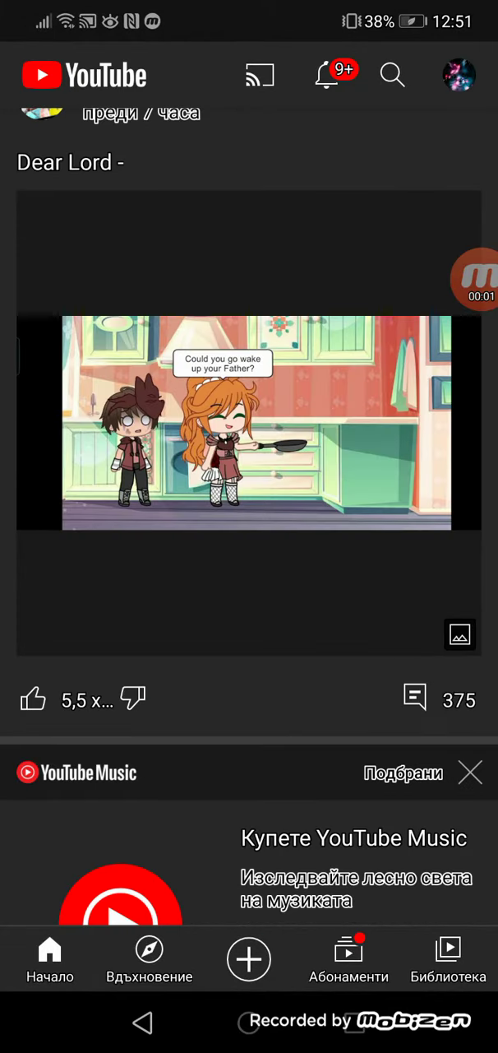
scroll(249, 493, up, 5)
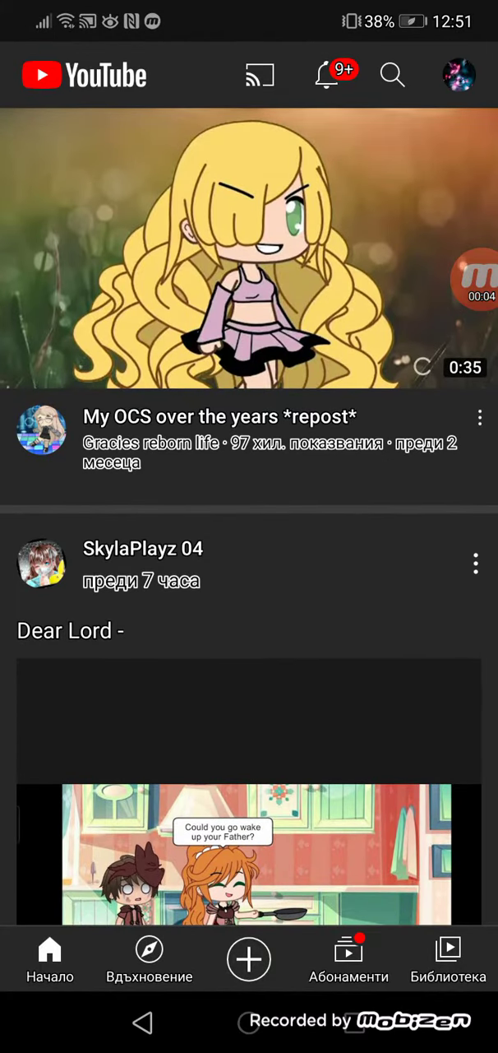
View Your videos in the Library, then return to the main Library page.
click(449, 958)
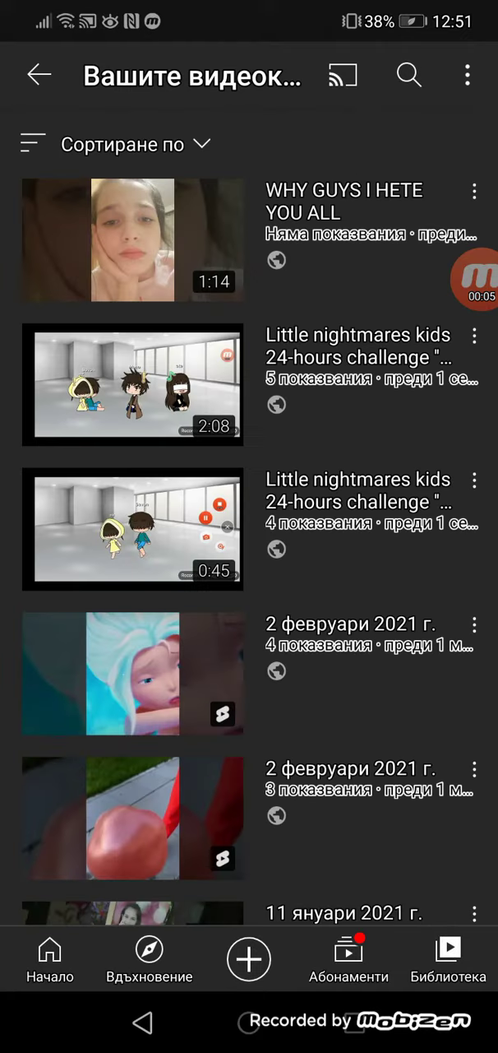
click(39, 75)
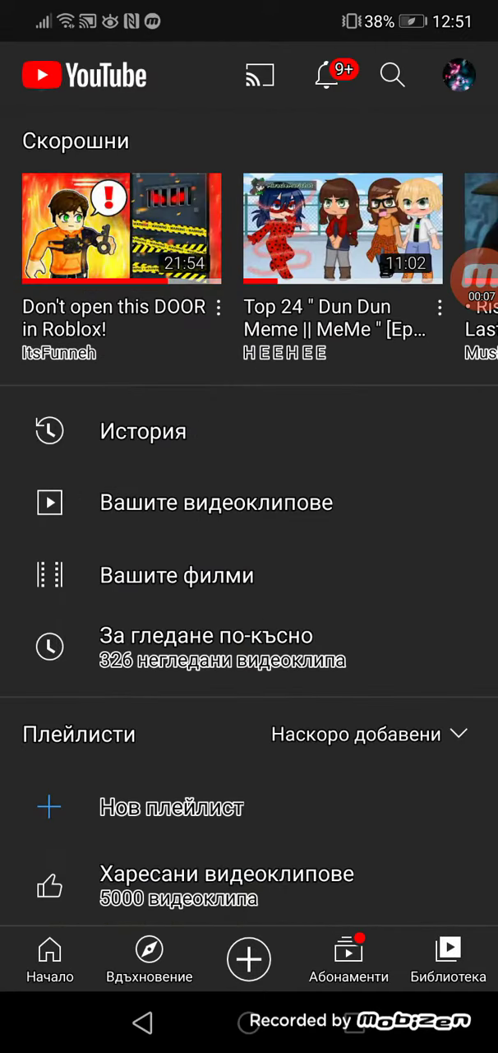
drag(411, 231, 82, 231)
scroll(249, 231, right, 5)
Open 'Don't open this DOOR in Roblox!' and rewind it ten seconds several times.
click(281, 227)
double_click(124, 181)
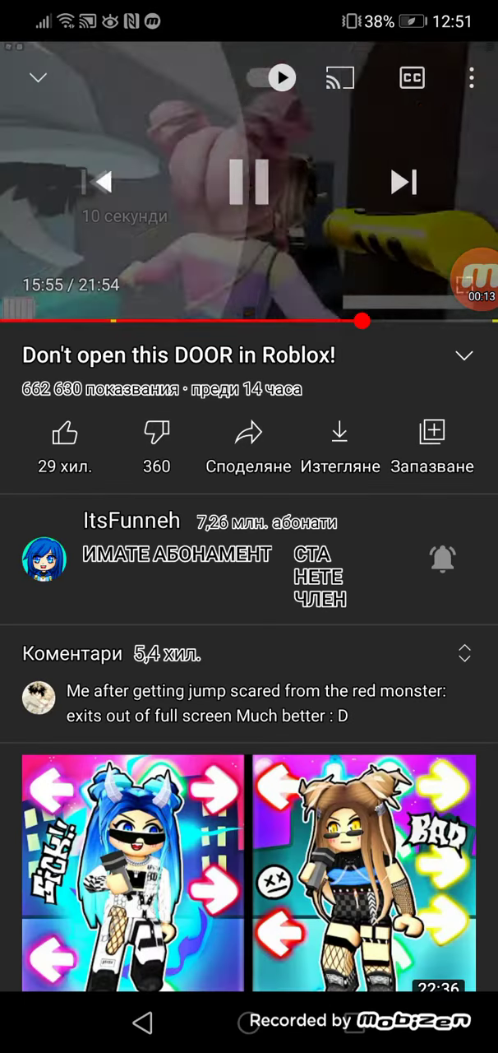
double_click(123, 181)
double_click(123, 181)
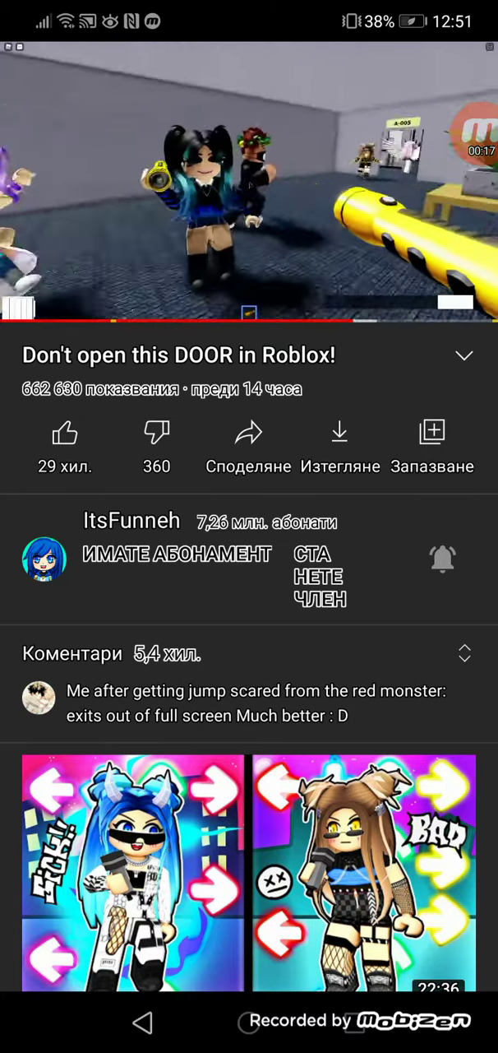
double_click(124, 181)
Skip the Roblox video forward by ten-second jumps.
double_click(123, 181)
double_click(373, 181)
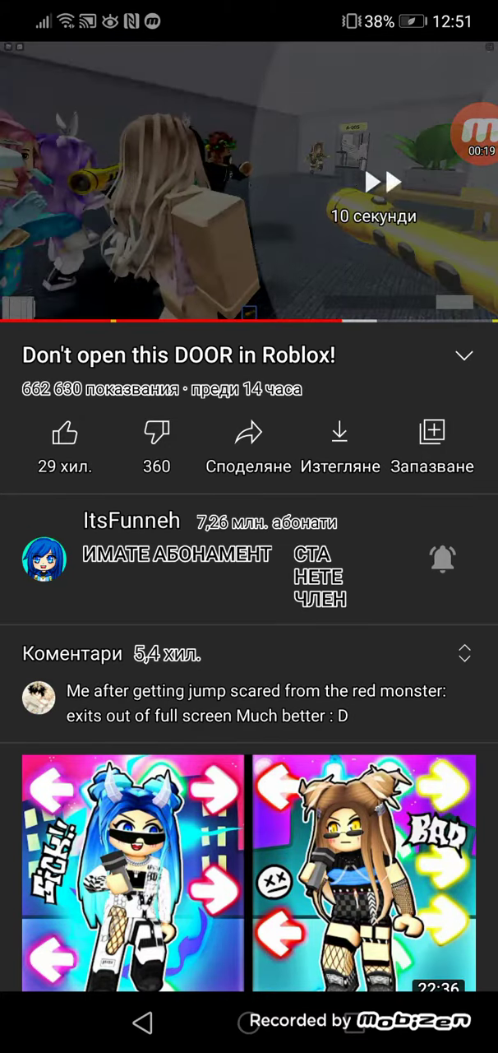
double_click(123, 181)
double_click(373, 181)
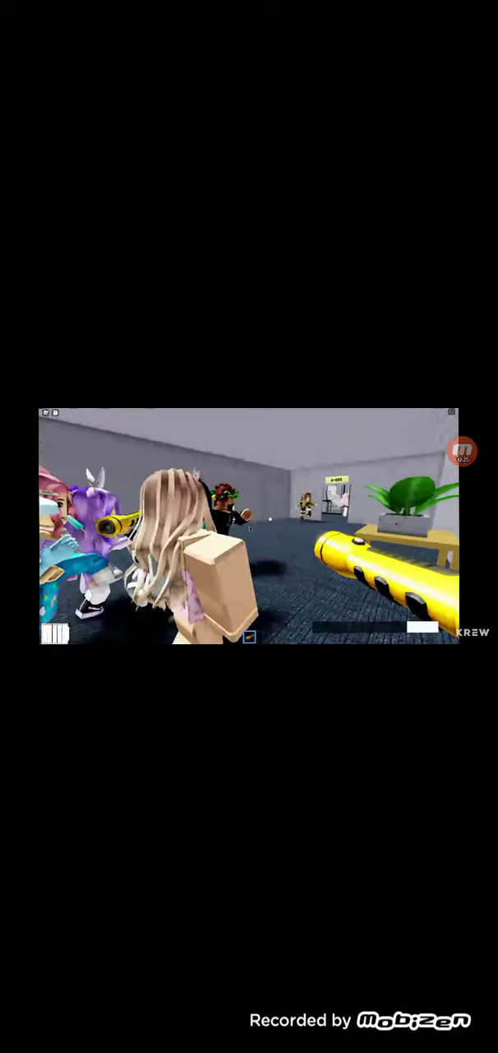
Rewind the full-screen Roblox door video ten seconds.
double_click(123, 526)
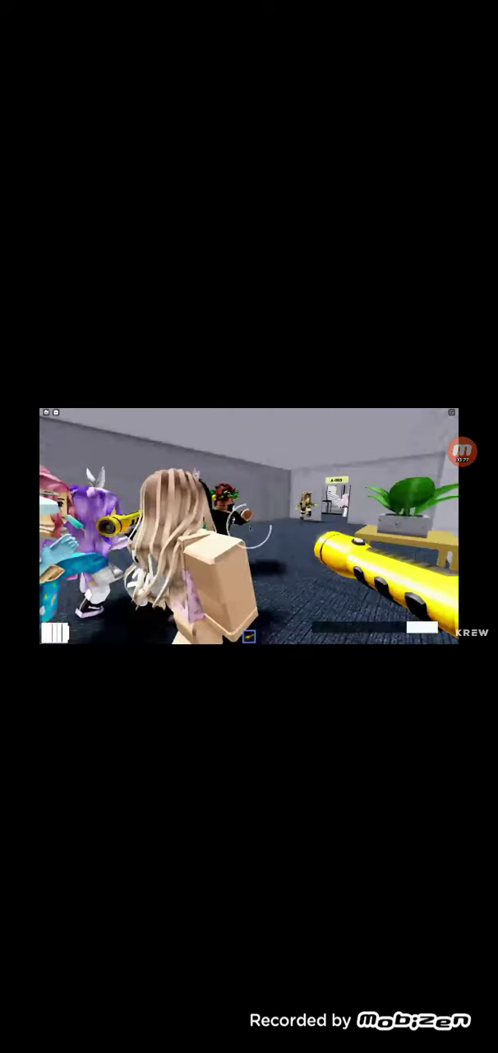